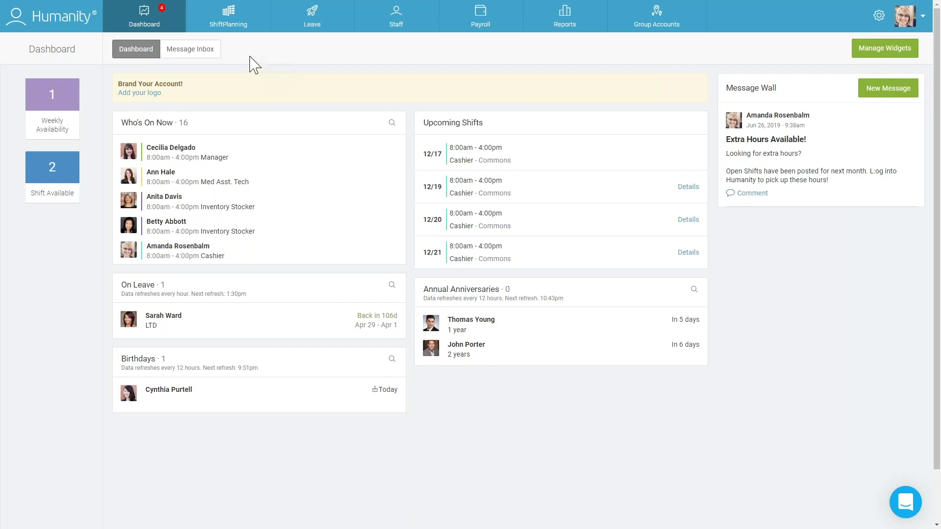
- Open the Bookstore shift schedule by employee and set Auto-Fill to cover open slots and empty shifts with at most 1 employee per shift
click(240, 33)
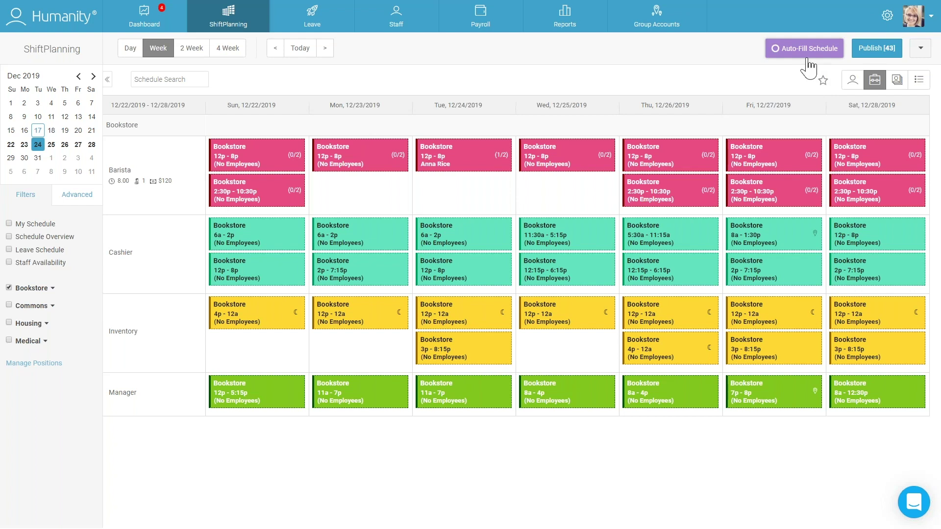
click(853, 81)
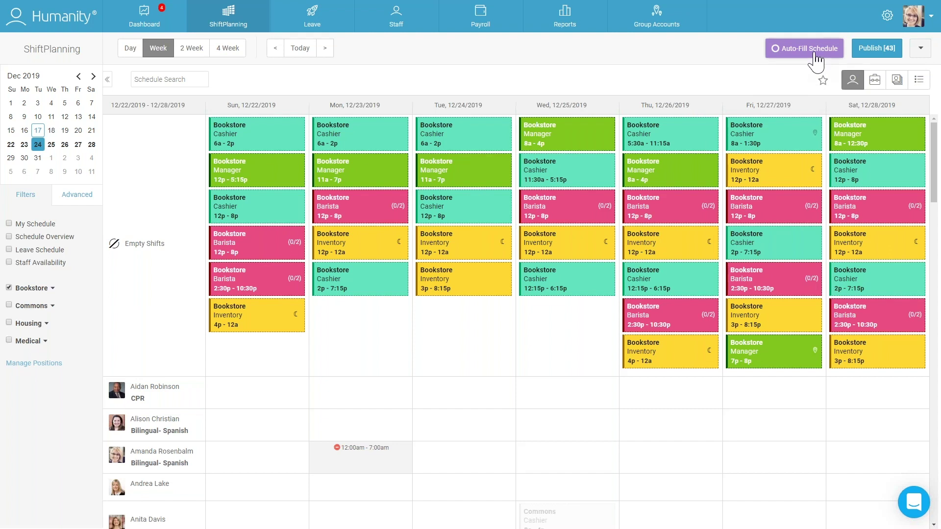
click(814, 49)
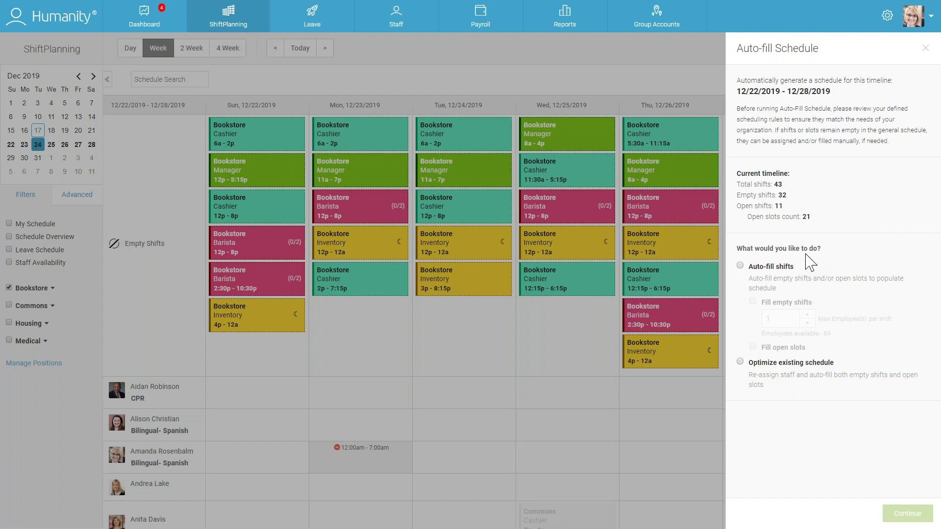
click(740, 265)
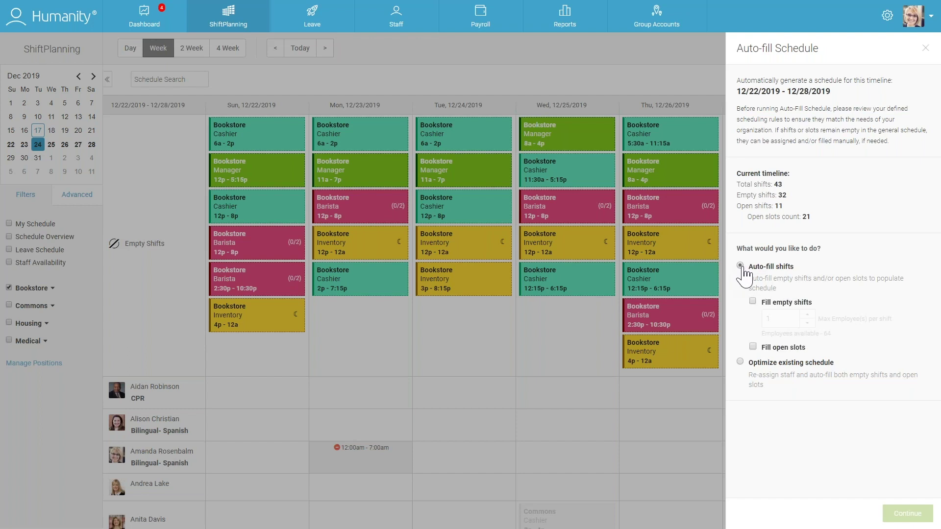
click(754, 302)
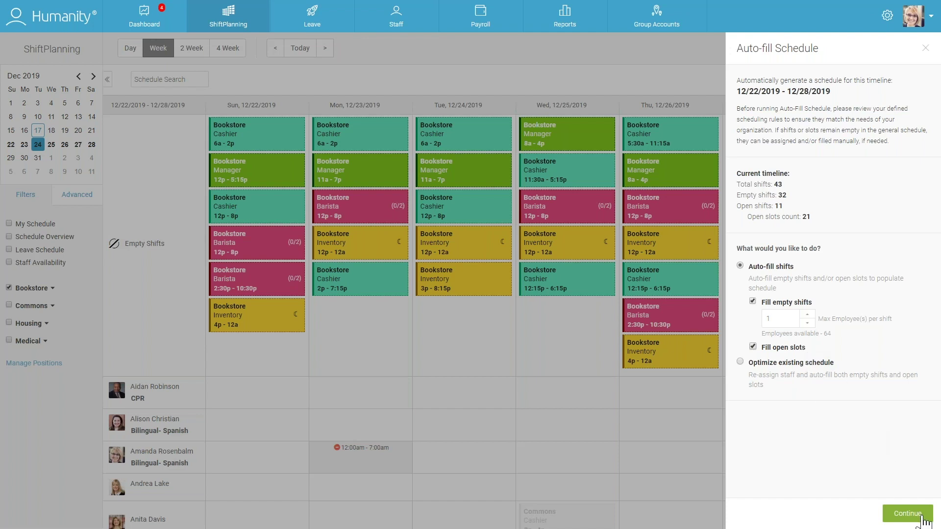
- Keep all auto-schedule rules enabled, leave the prioritization rules inactive, and generate the Bookstore schedule in Basic mode
click(907, 513)
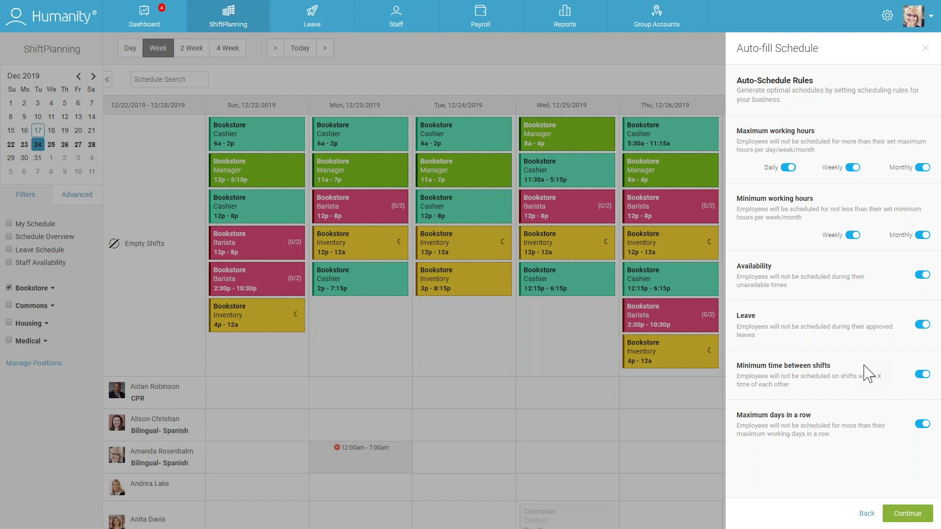
click(915, 515)
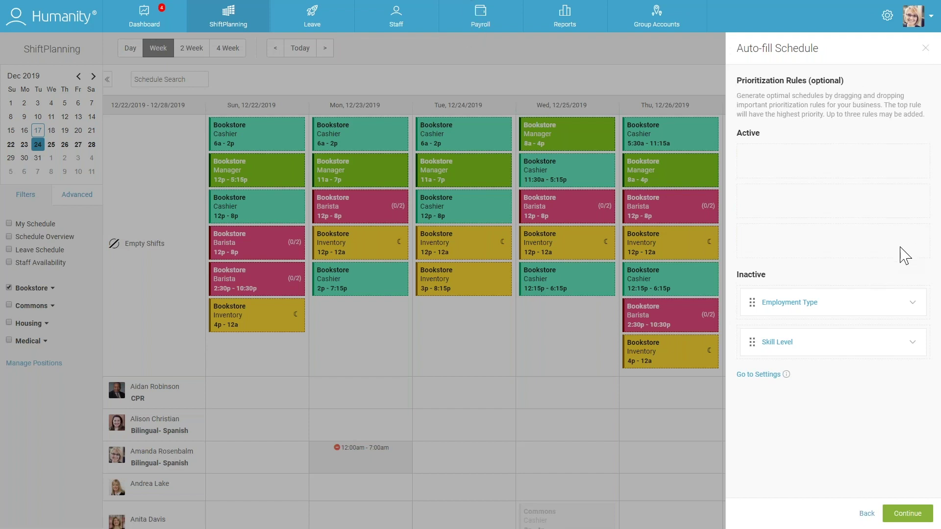
click(916, 519)
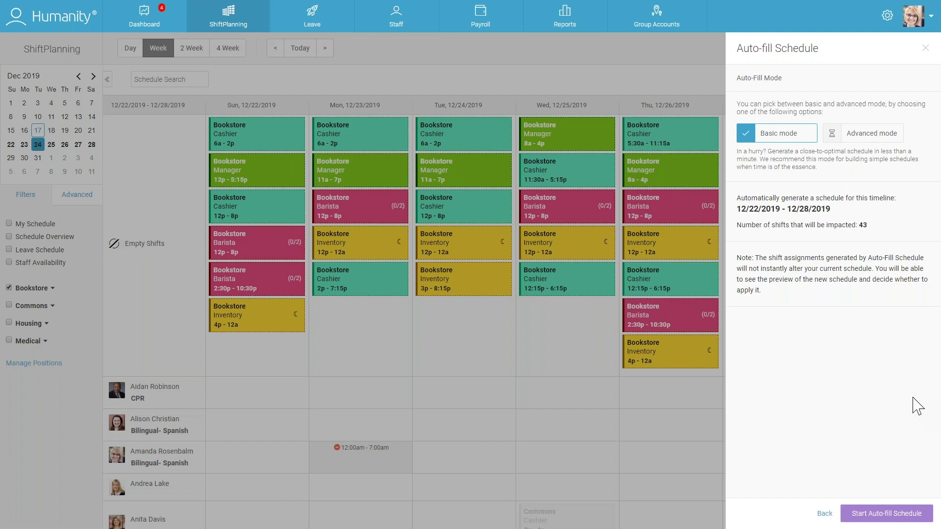
click(893, 521)
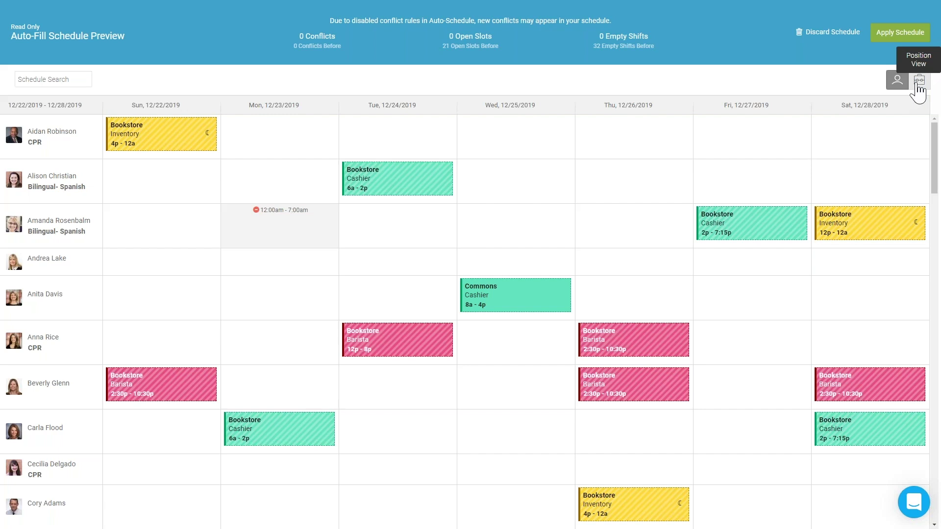
- Review the generated Bookstore schedule preview by position and by employee, and apply the schedule
click(919, 88)
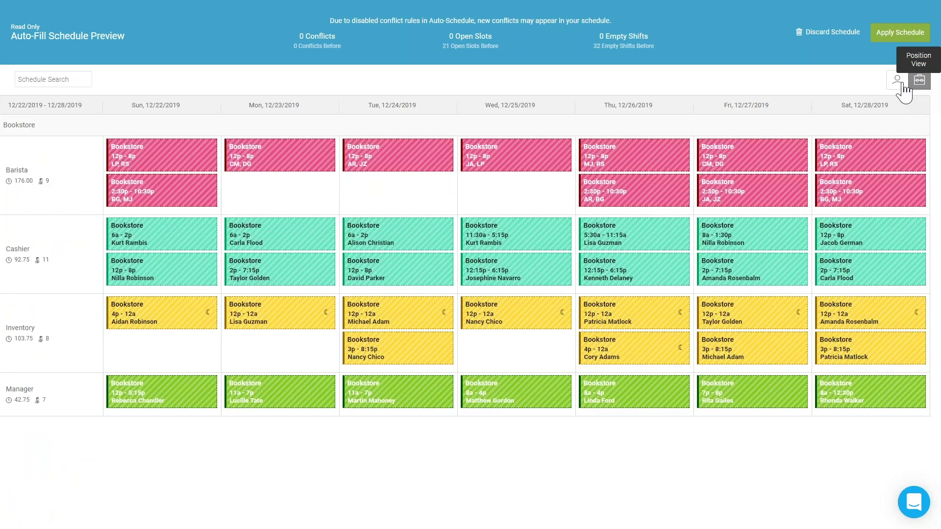
click(896, 80)
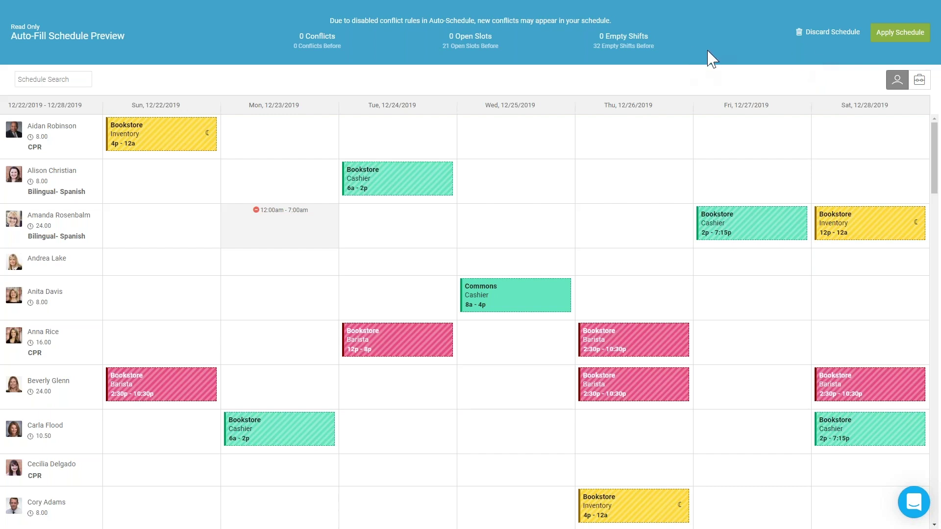
click(916, 45)
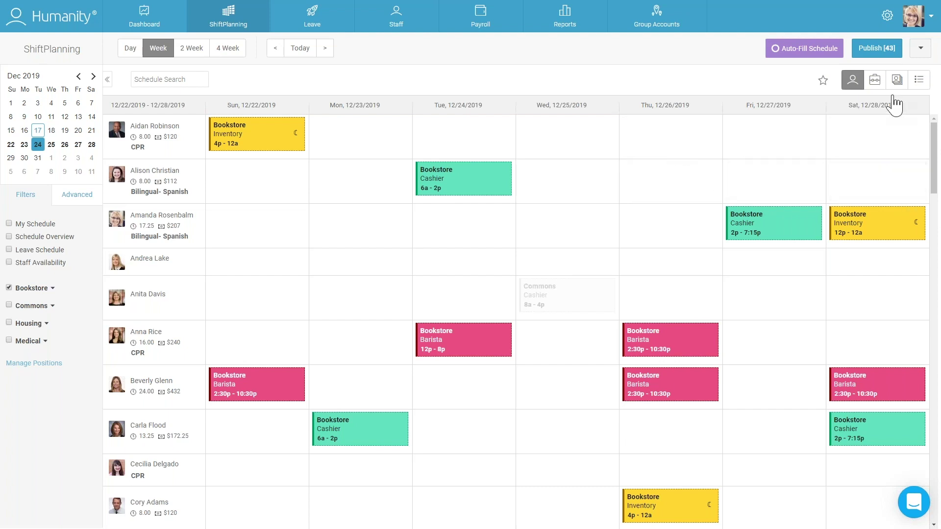
- In the position view, assign the first available employee to the Bookstore Barista shift on 12/27/2019, 2:30 PM to 10:30 PM, and save it
click(875, 88)
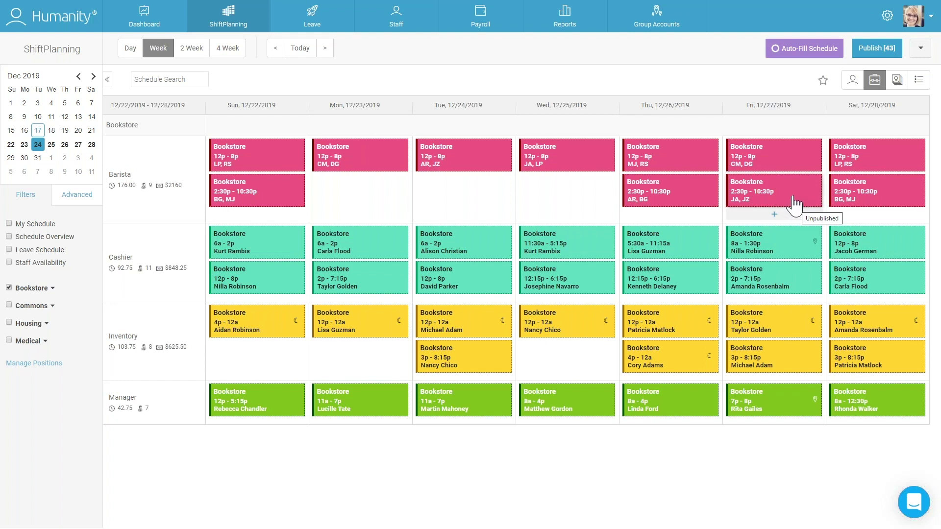
click(792, 202)
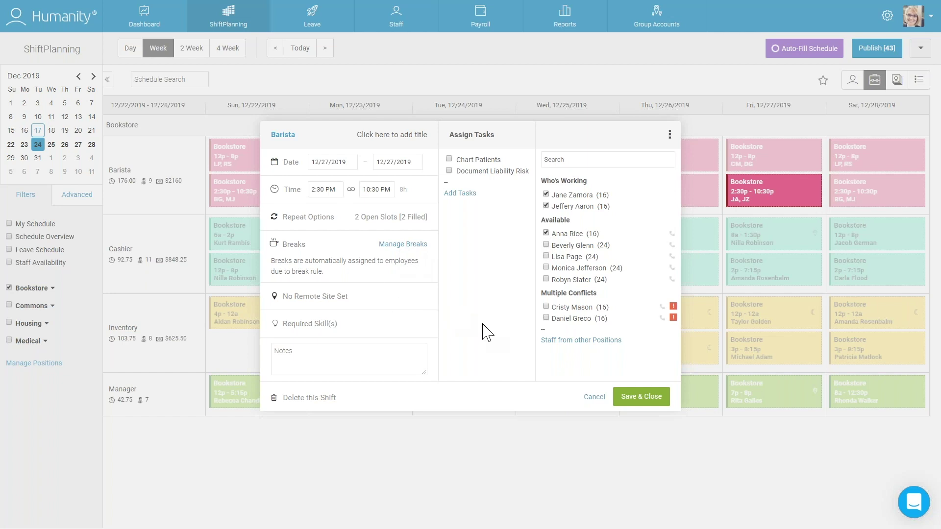
click(642, 397)
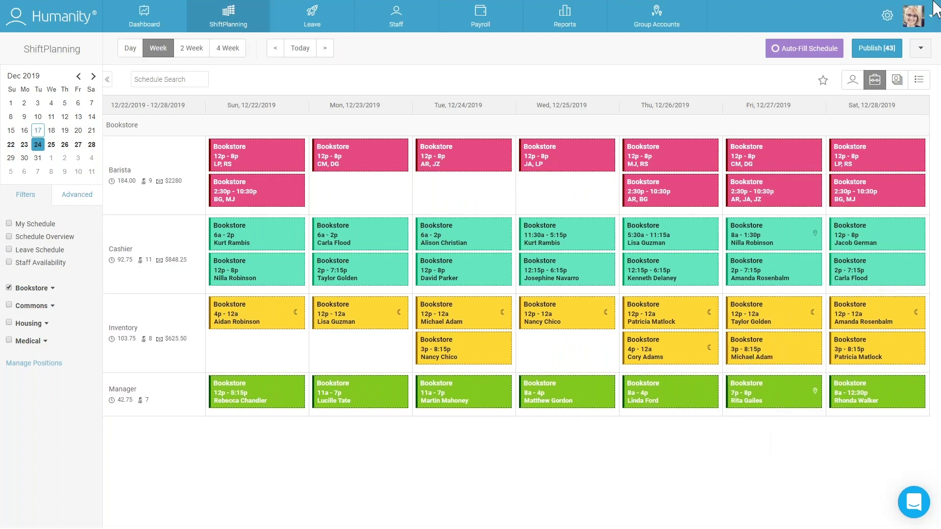
- Publish the Bookstore shifts for 12/22/2019 - 12/28/2019 with notifications sent to employees and managers
click(876, 51)
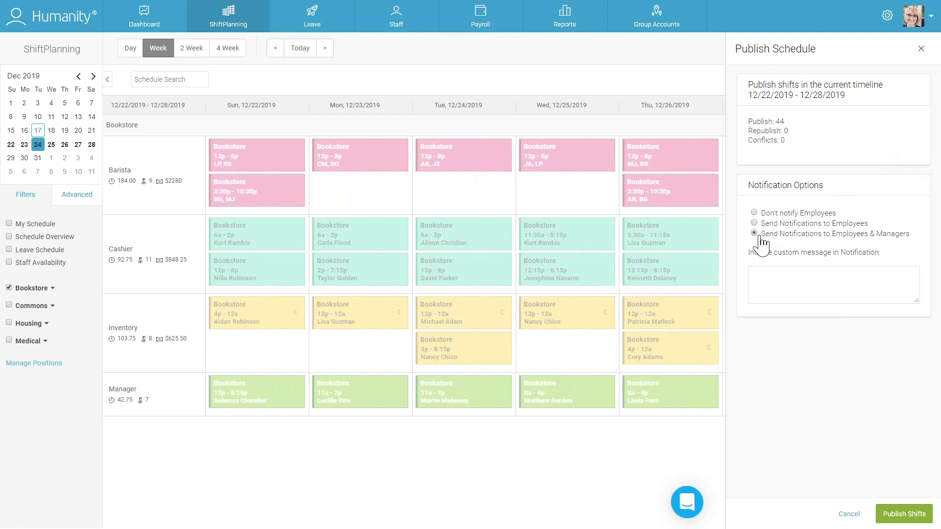
click(905, 517)
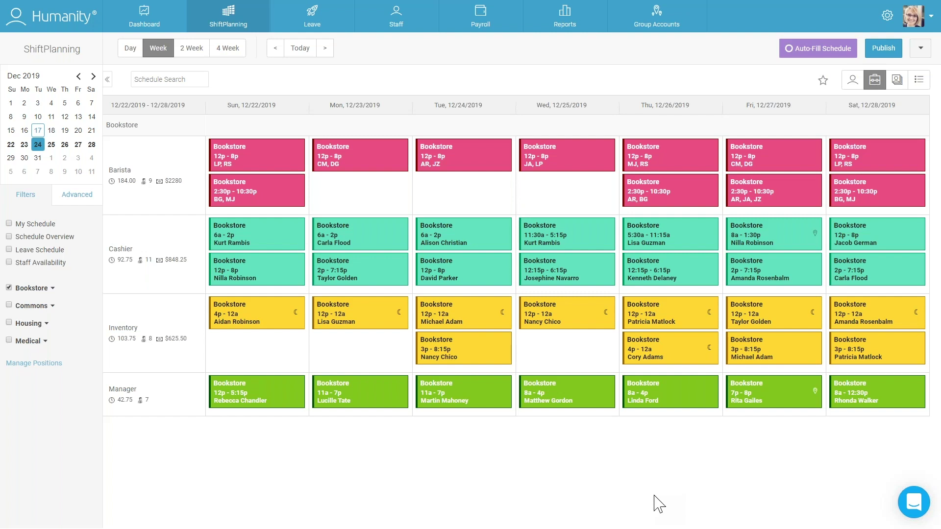
- Filter the schedule to Commons instead of Bookstore and list its scheduling conflicts
click(12, 291)
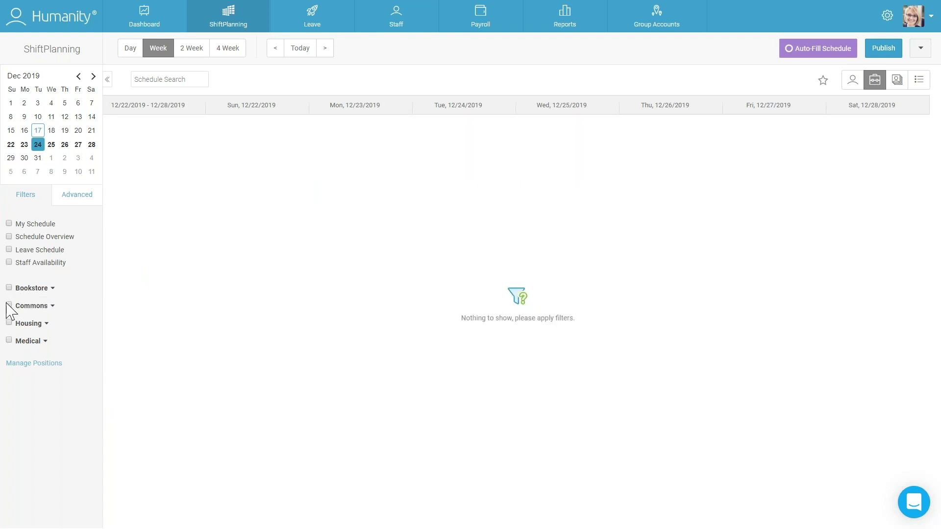
click(10, 305)
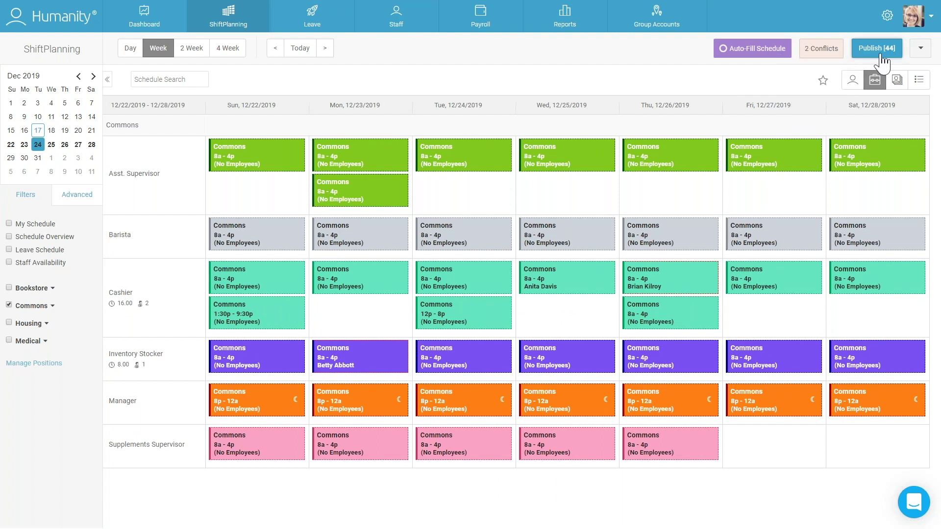
click(820, 57)
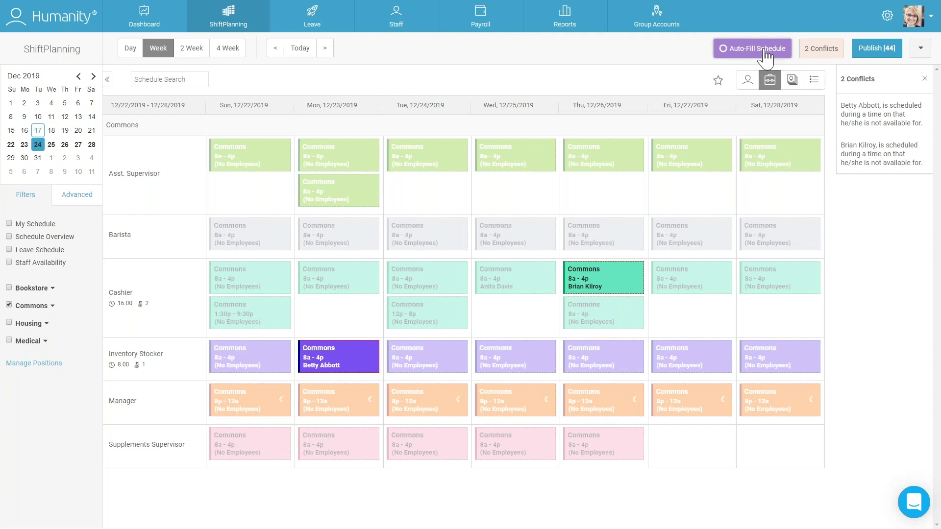
- Generate an auto-filled Commons schedule with Optimize existing schedule, all scheduling rules enabled, no active prioritization rules, and Advanced mode
click(765, 57)
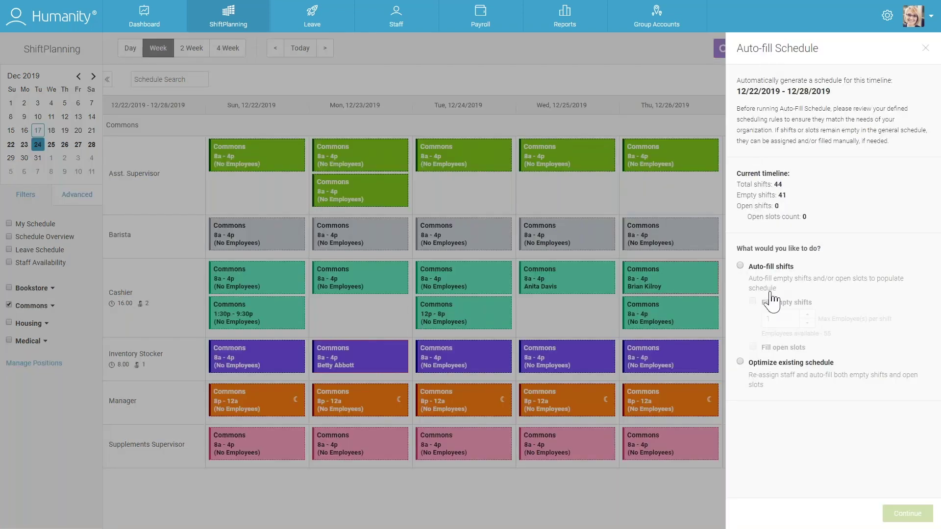
click(740, 362)
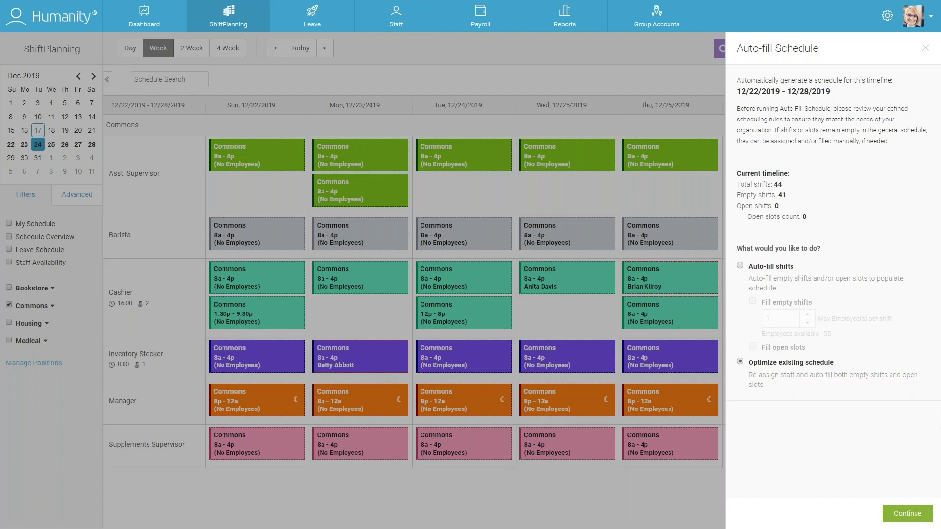
click(899, 520)
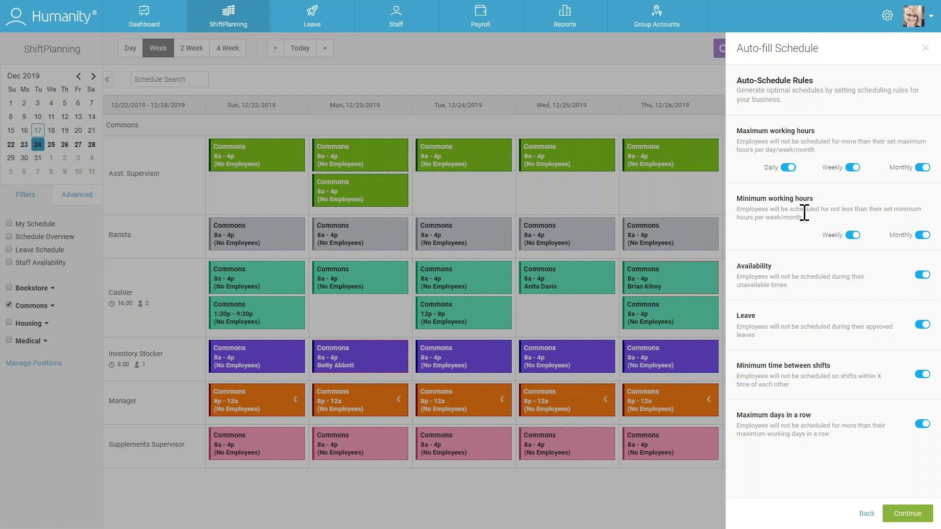
click(924, 520)
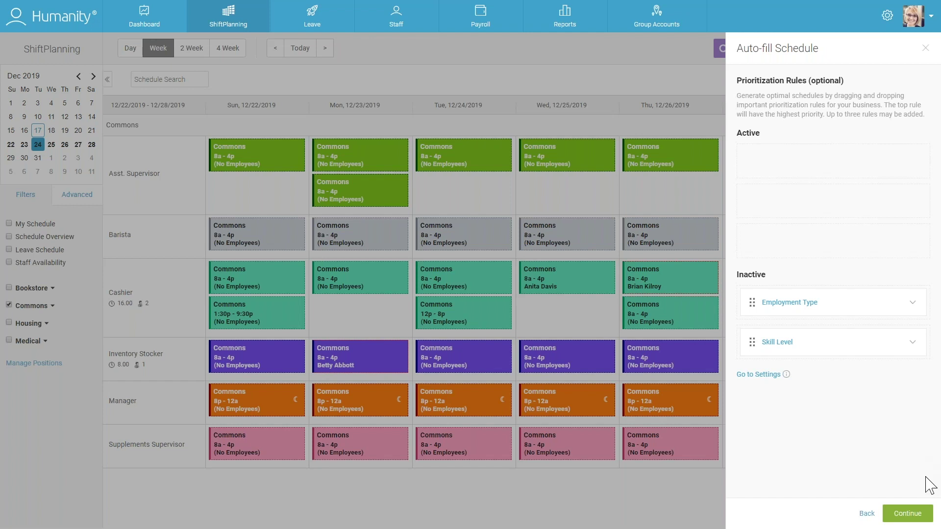
click(907, 514)
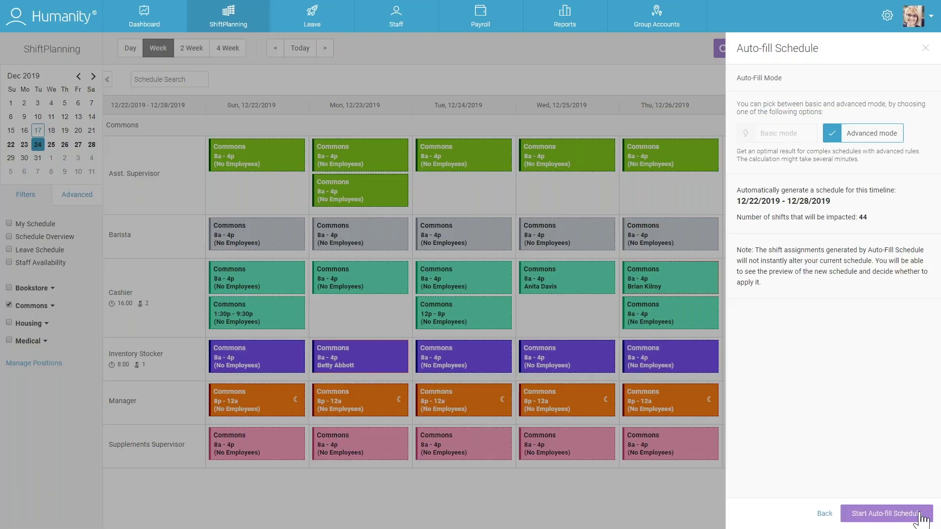
click(921, 515)
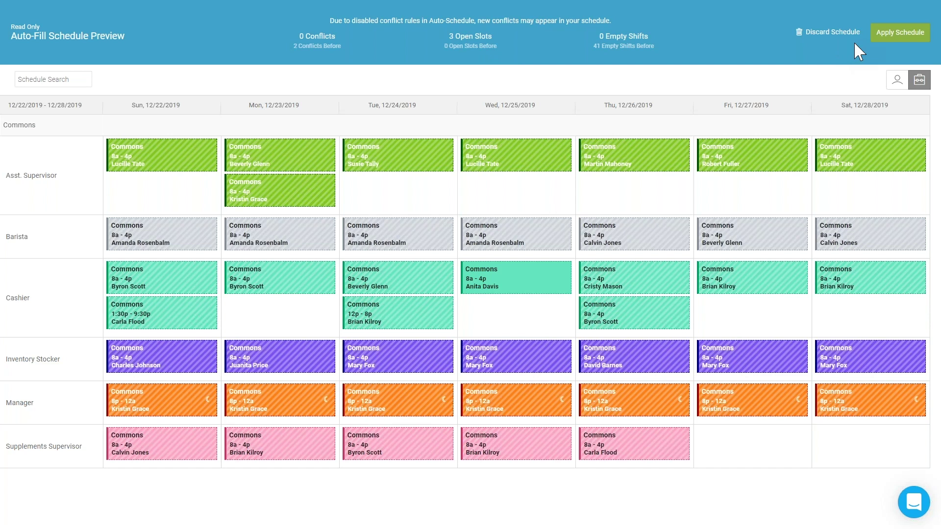
- Apply the optimized Commons schedule and display it by employee
click(904, 43)
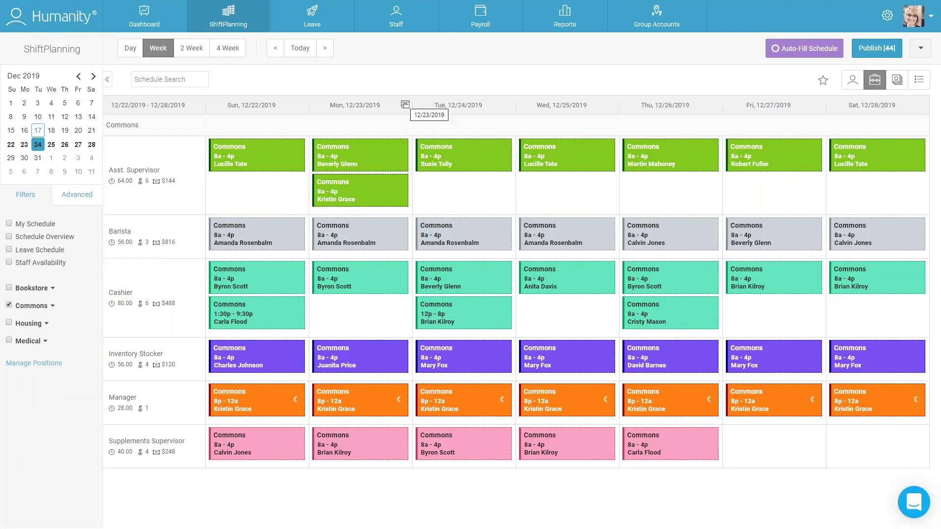
click(852, 86)
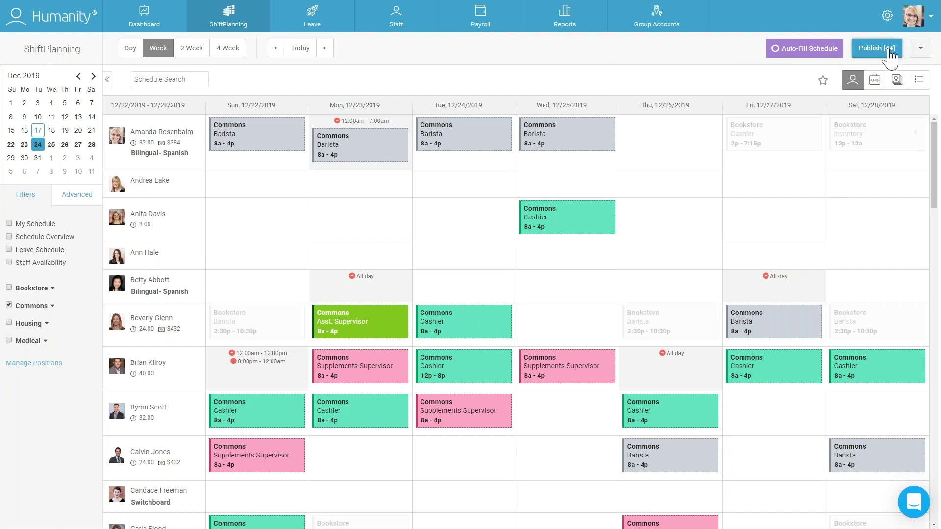
- Publish the Commons shifts for 12/22/2019 - 12/28/2019 with notifications to employees and managers, and dismiss the confirmation message
click(889, 49)
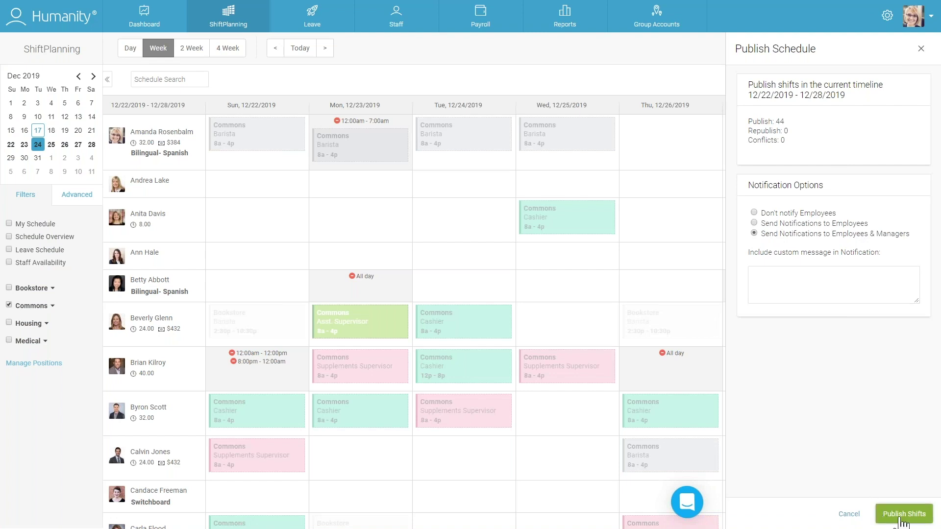
click(901, 521)
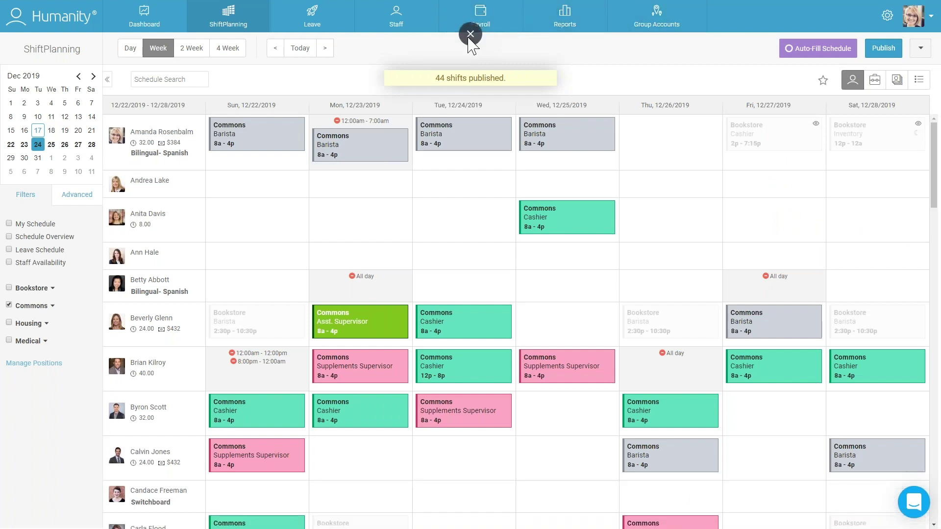
click(470, 35)
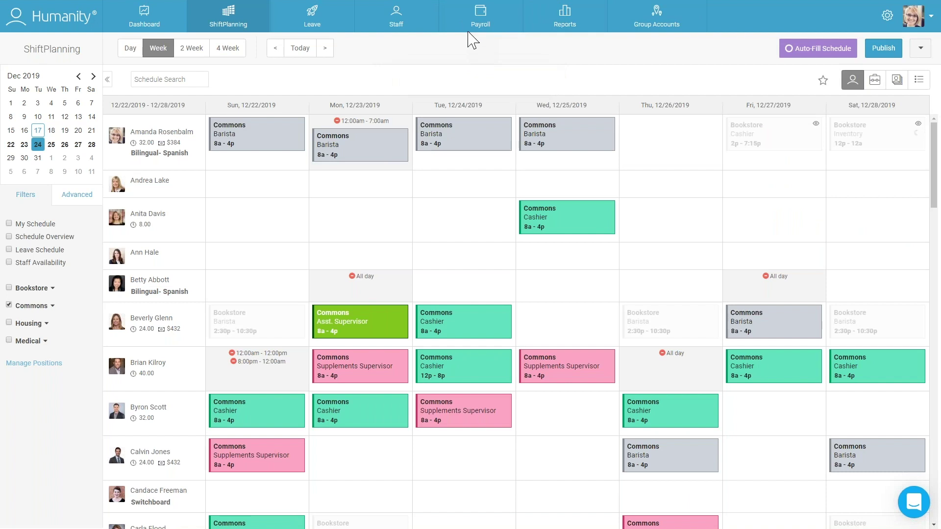
mouse_move(470, 36)
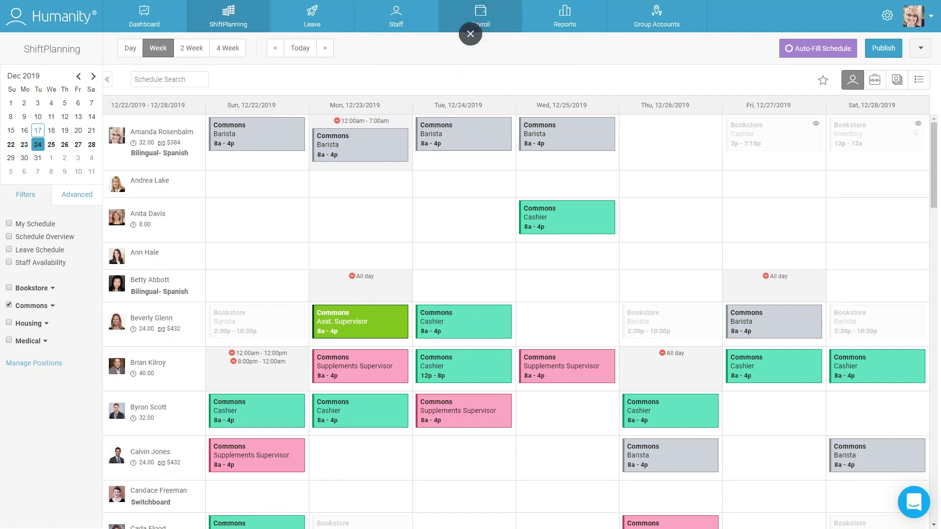